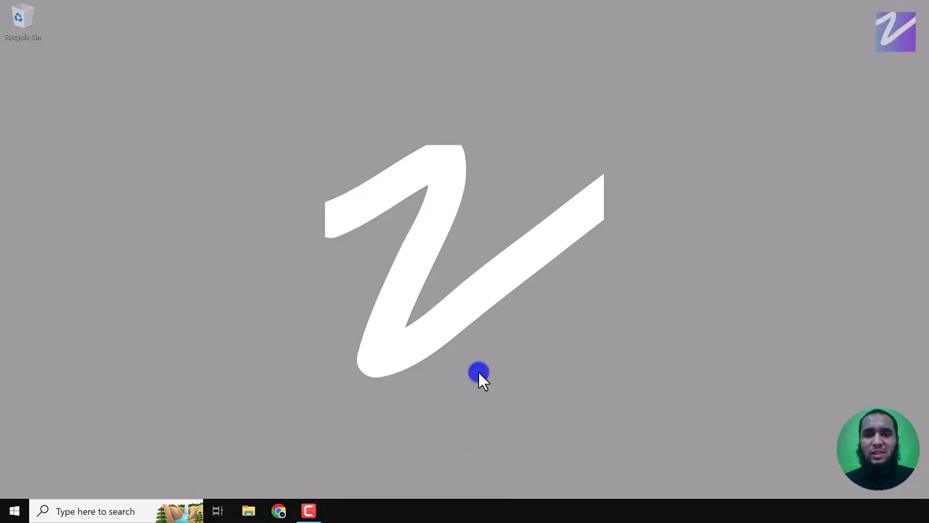
Step: In Chrome, search Google for wampp and open the downloads section of the official WampServer site
click(279, 511)
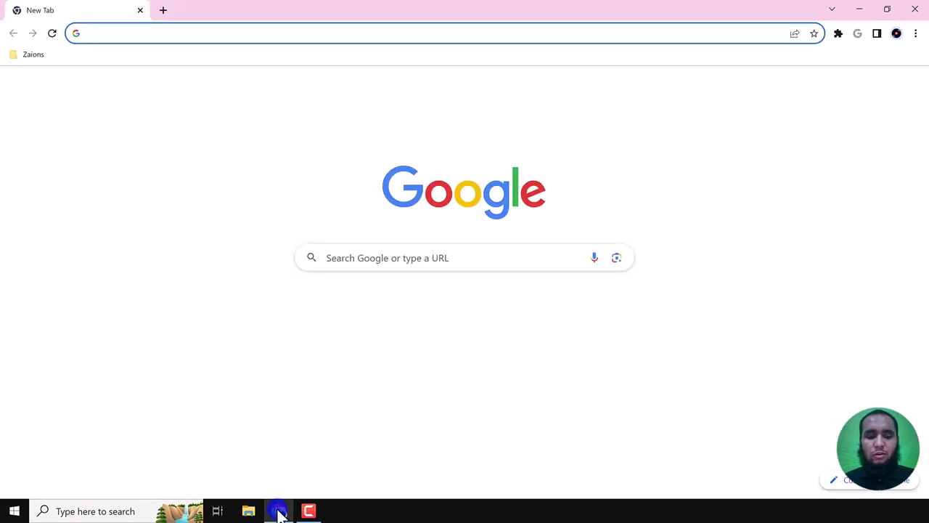
text(wampp)
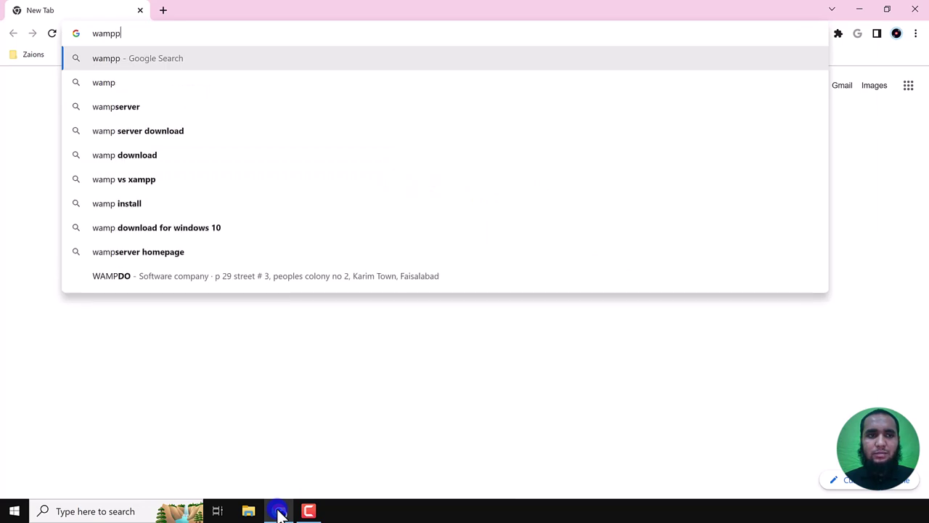
key(Return)
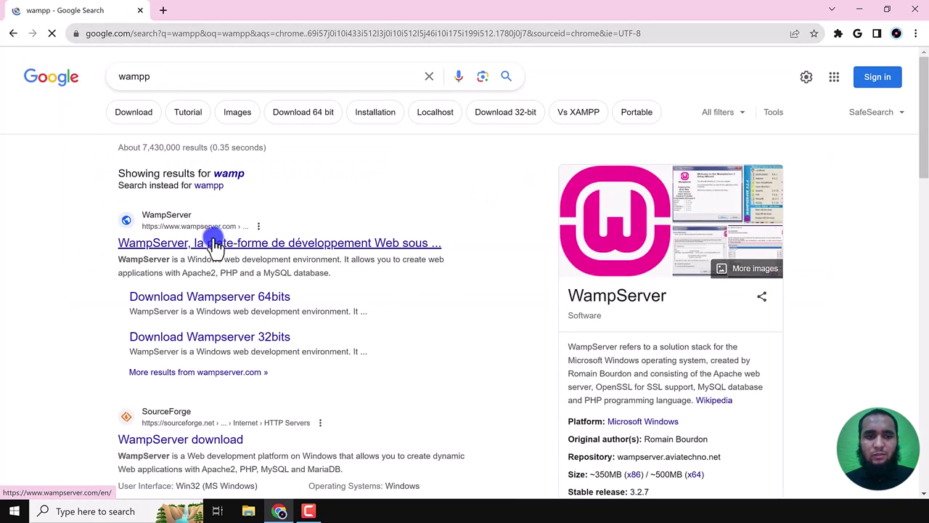
click(216, 229)
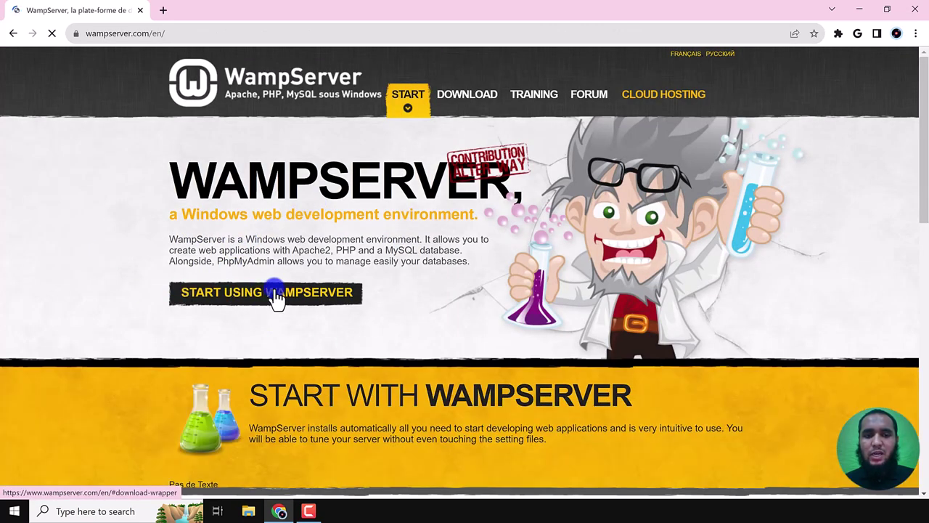
click(269, 298)
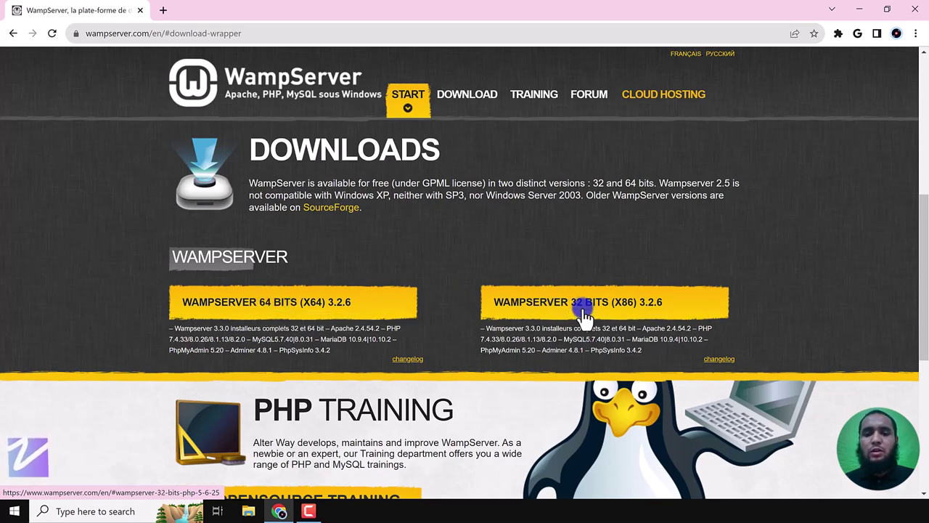
Step: Start the direct download of the WampServer 64-bit (X64) 3.2.6 installer without filling in the form, declining the Free Download Manager download
click(289, 304)
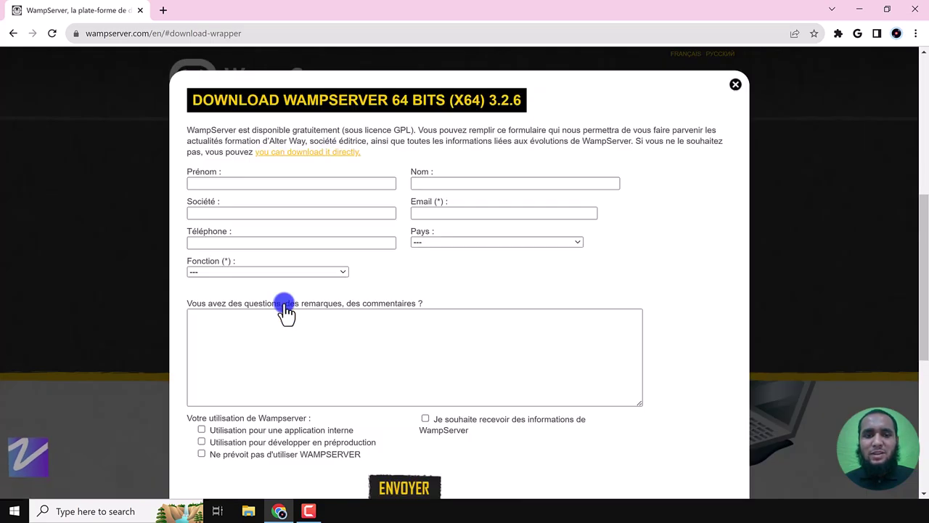
click(313, 154)
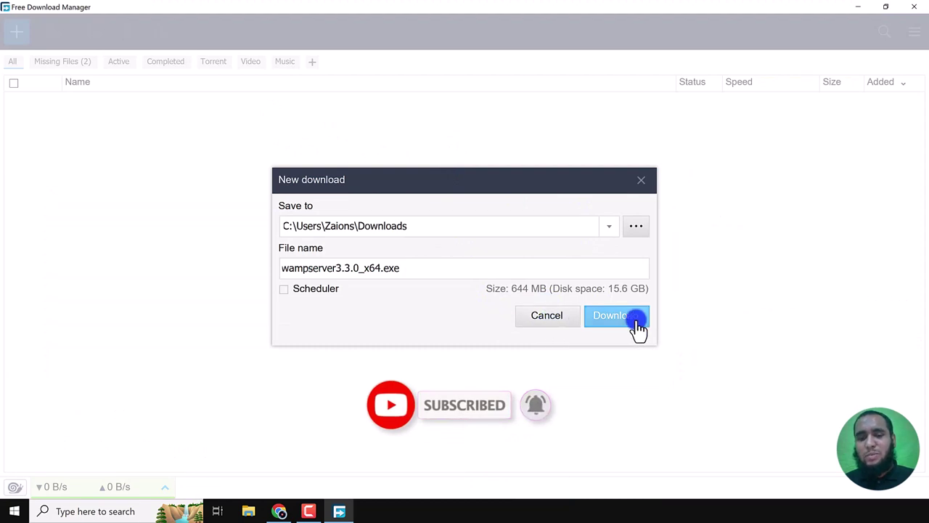
click(548, 320)
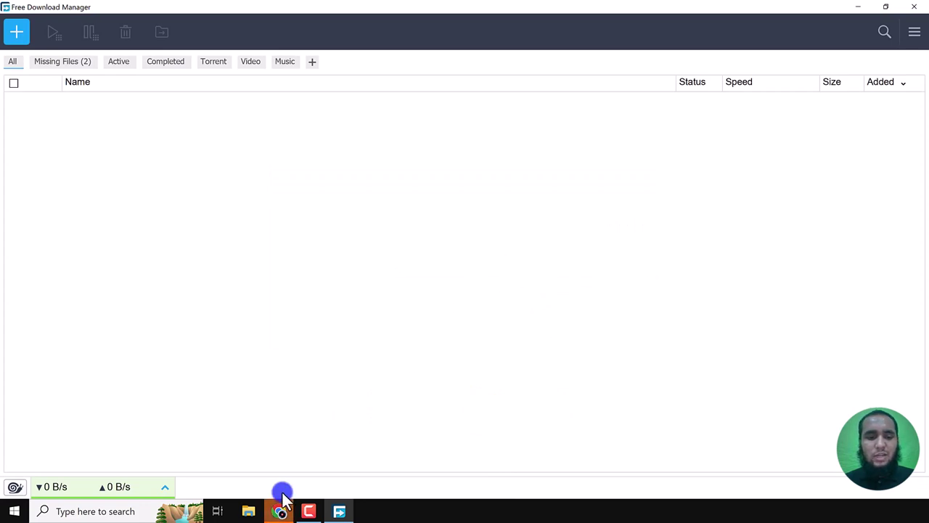
click(279, 511)
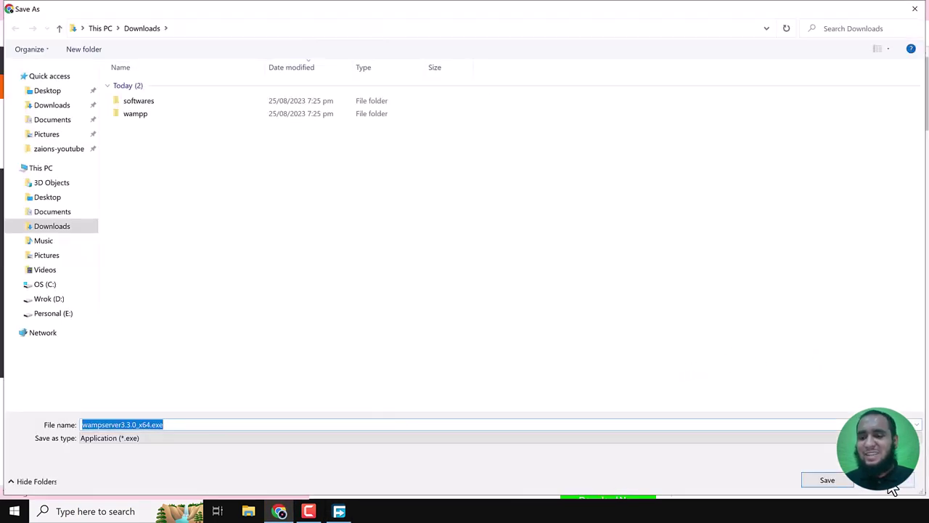
click(827, 480)
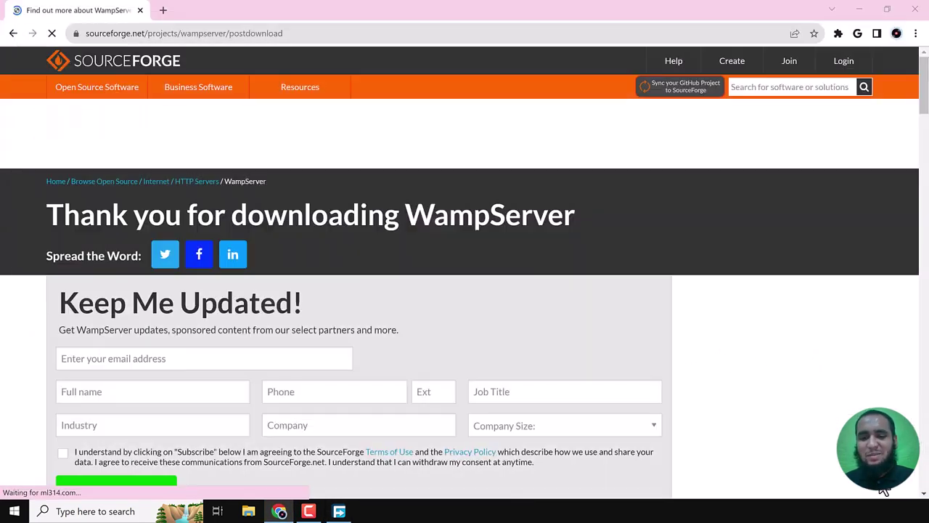
Step: In File Explorer, launch wampserver3.3.0_x64.exe from the wampp folder in Downloads and allow it to run
click(249, 513)
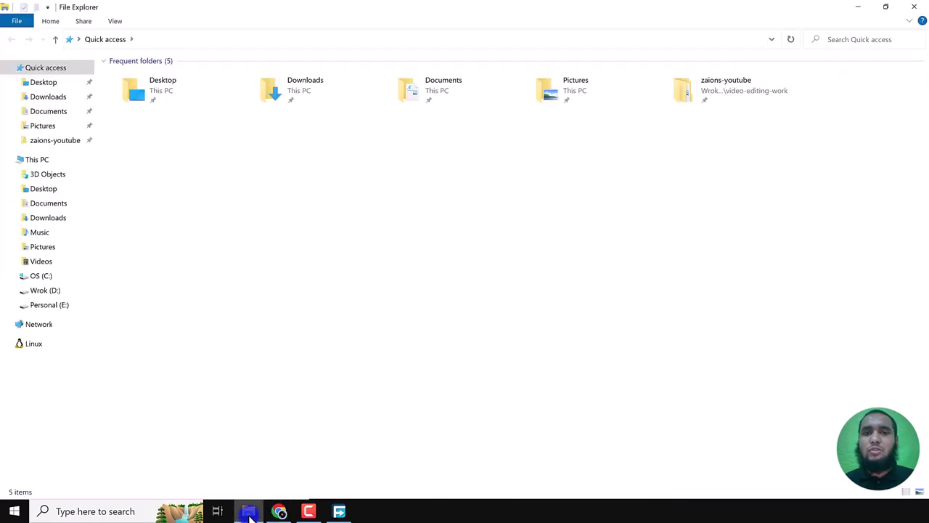
click(38, 96)
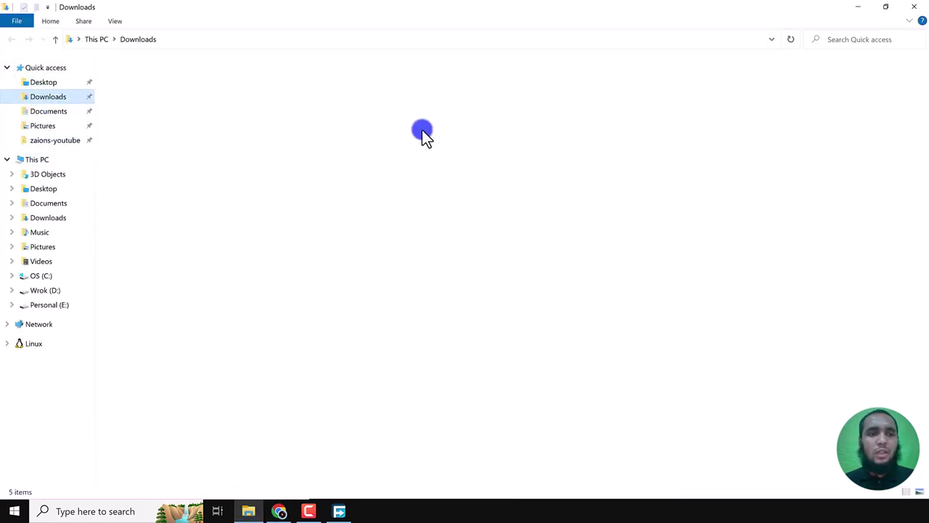
double_click(210, 106)
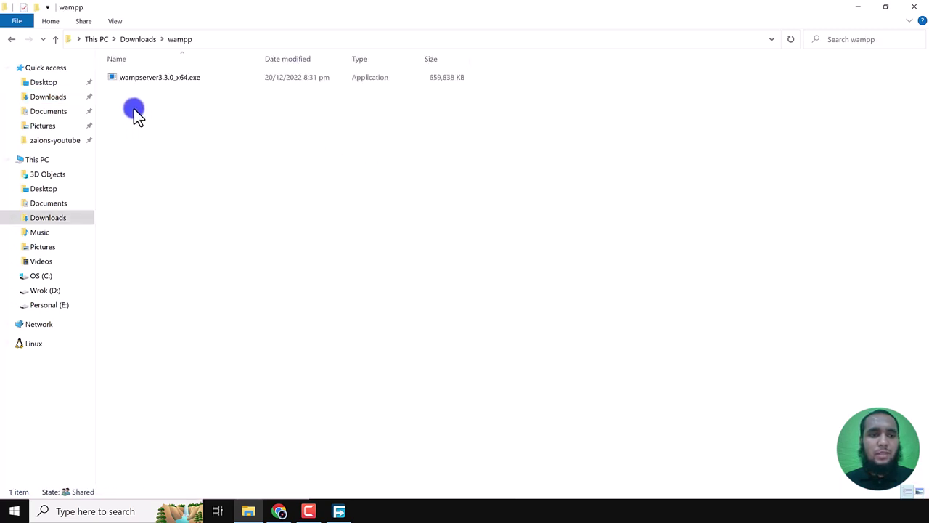
double_click(147, 77)
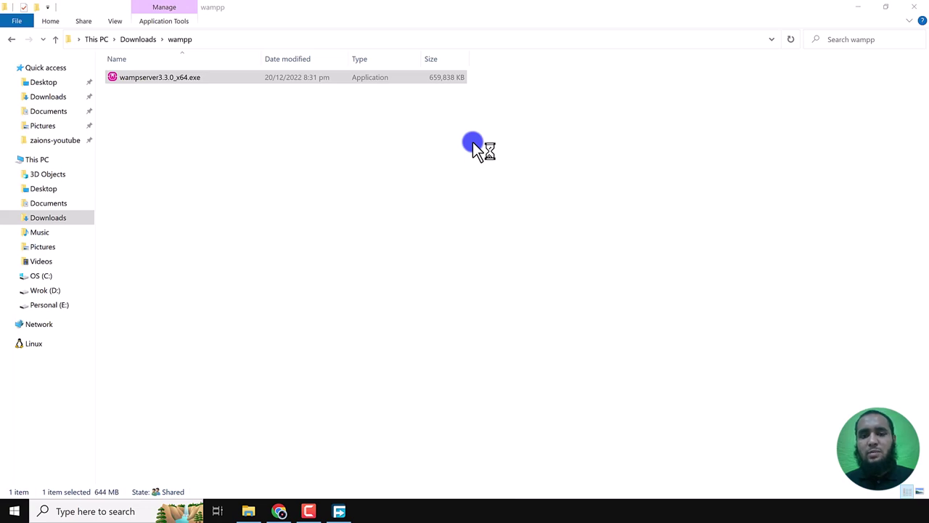
click(406, 338)
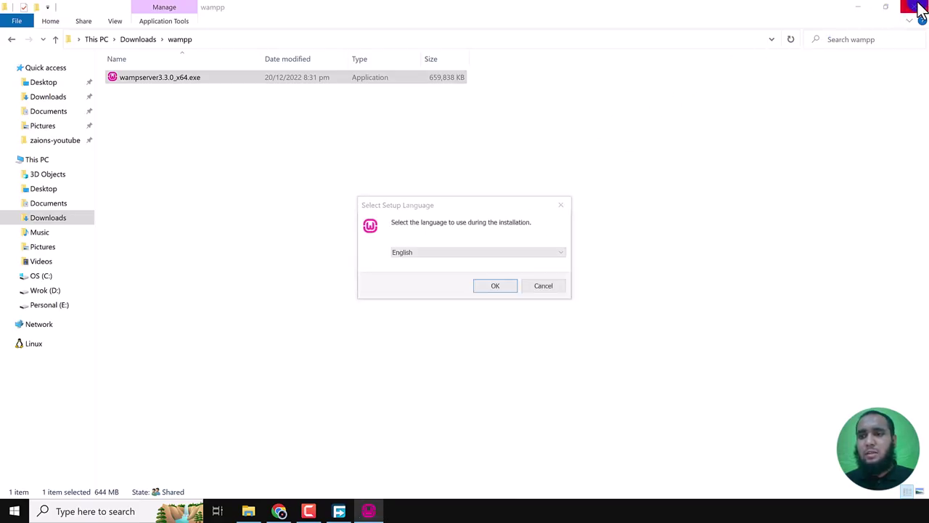
Step: Close the File Explorer, browser and Free Download Manager windows, leaving only the setup language dialog open
click(915, 8)
click(914, 8)
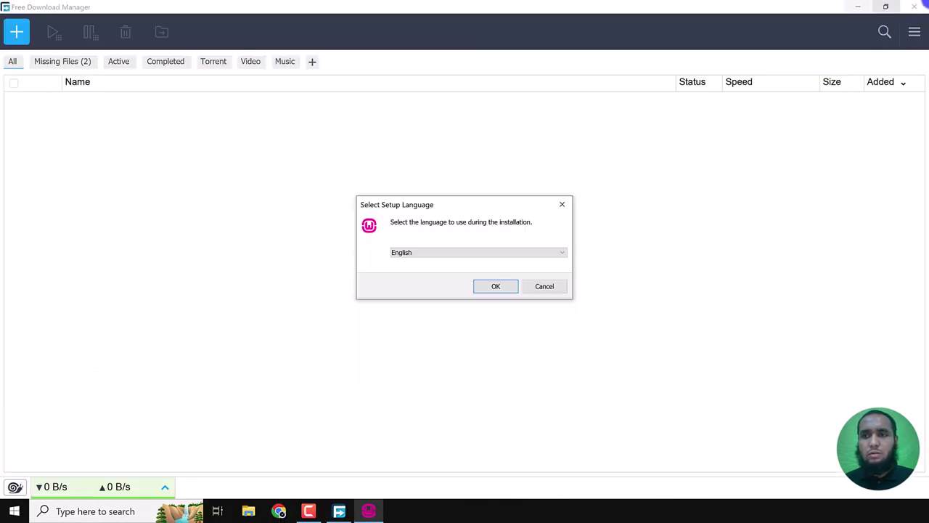
click(916, 6)
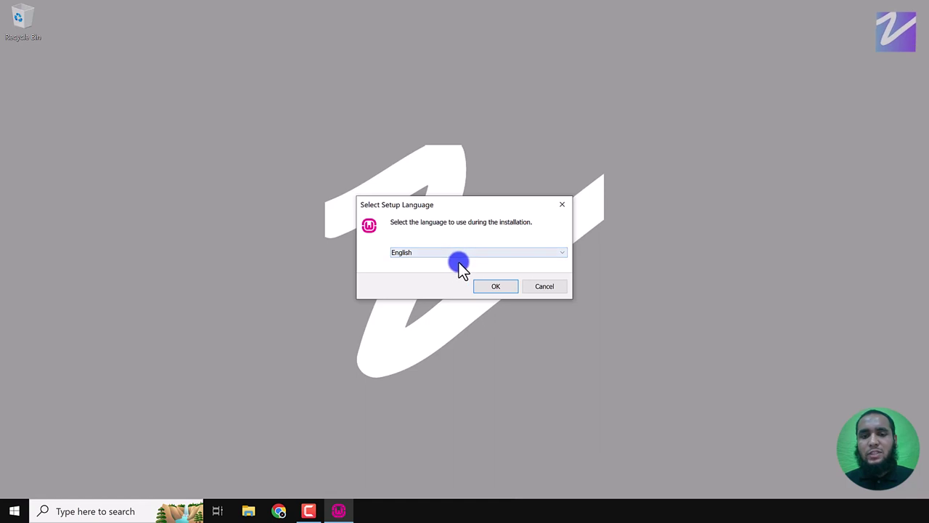
Step: Start the setup in English, accept the license agreement and continue past the information page
click(493, 288)
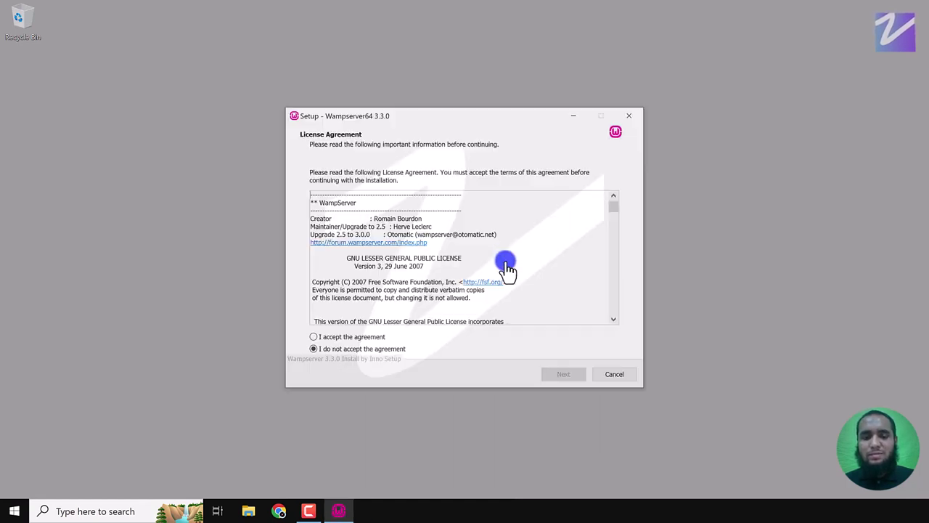
click(348, 337)
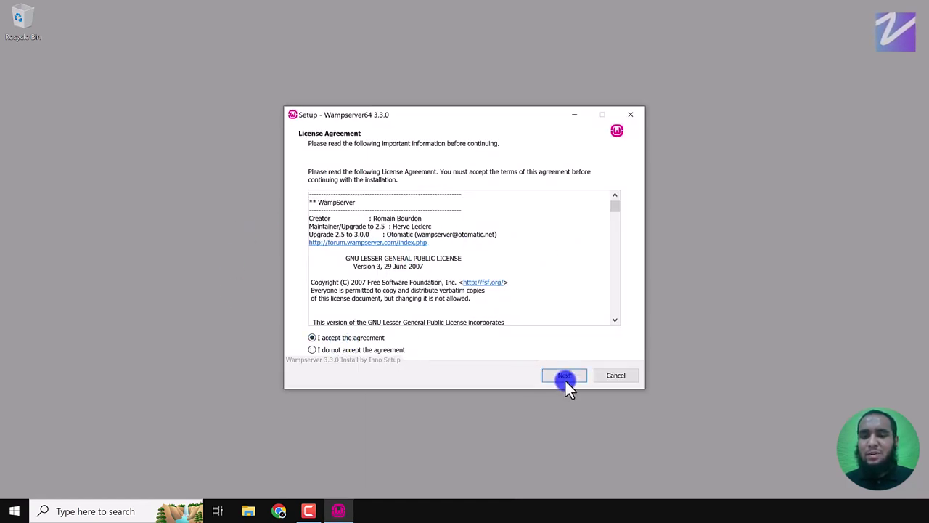
click(565, 376)
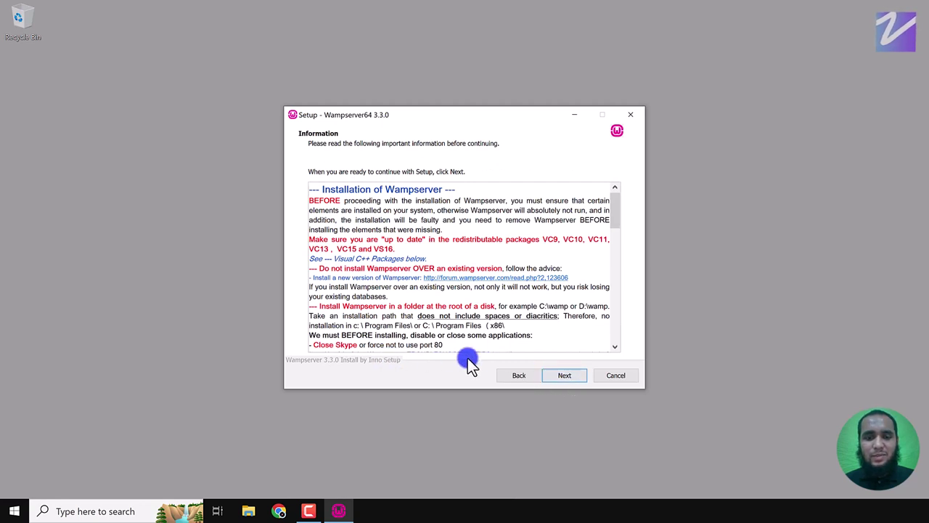
click(564, 374)
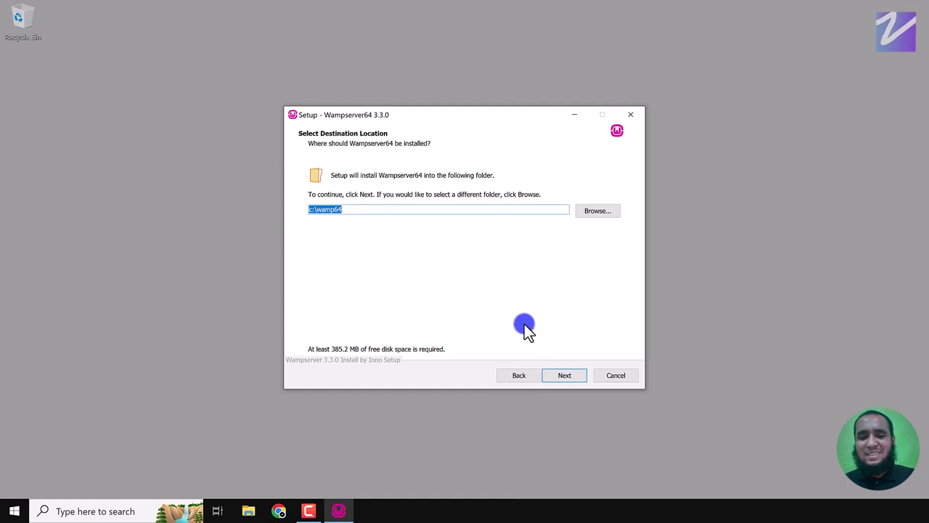
Step: Create a new folder named wampp on the D: drive and set it as the installation destination
click(598, 212)
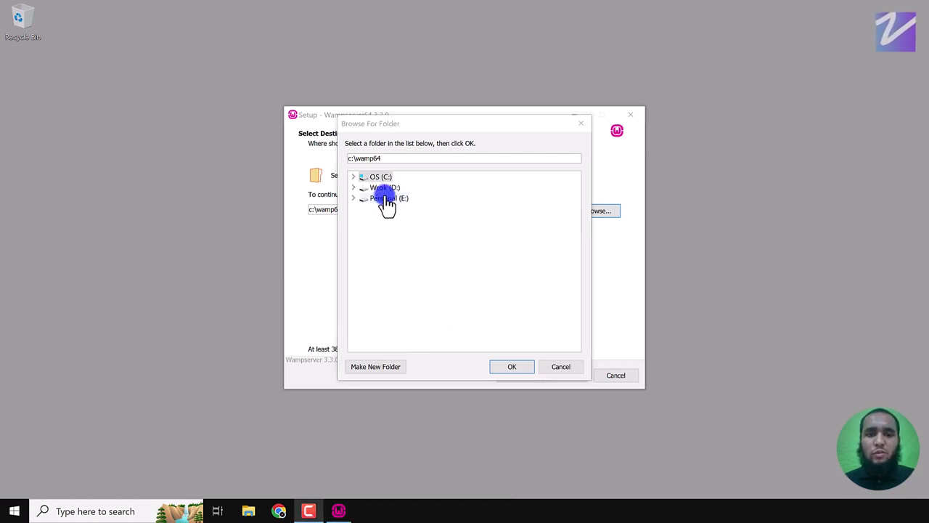
click(379, 187)
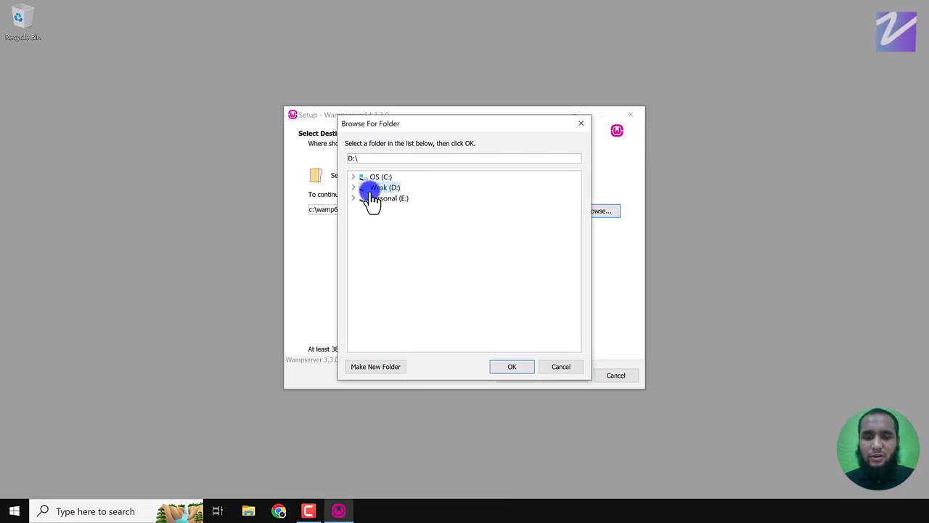
click(355, 188)
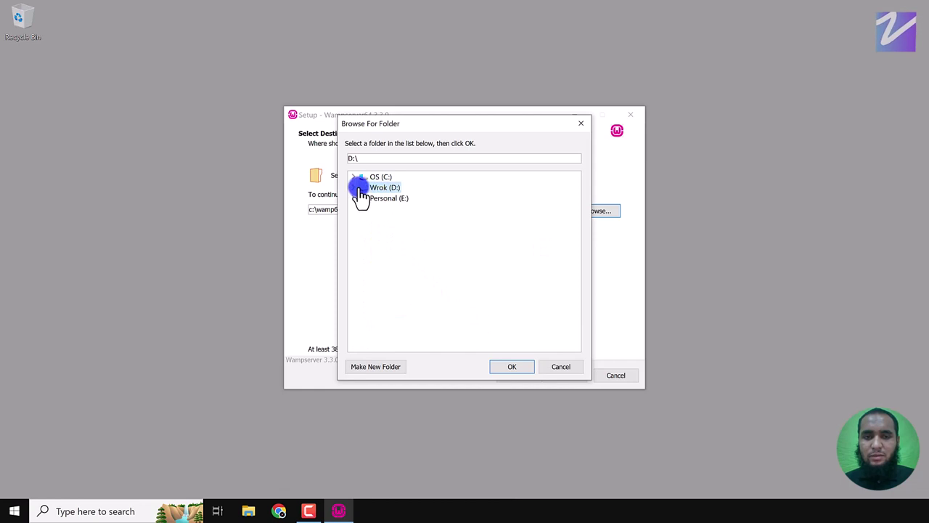
click(383, 367)
text(wampp)
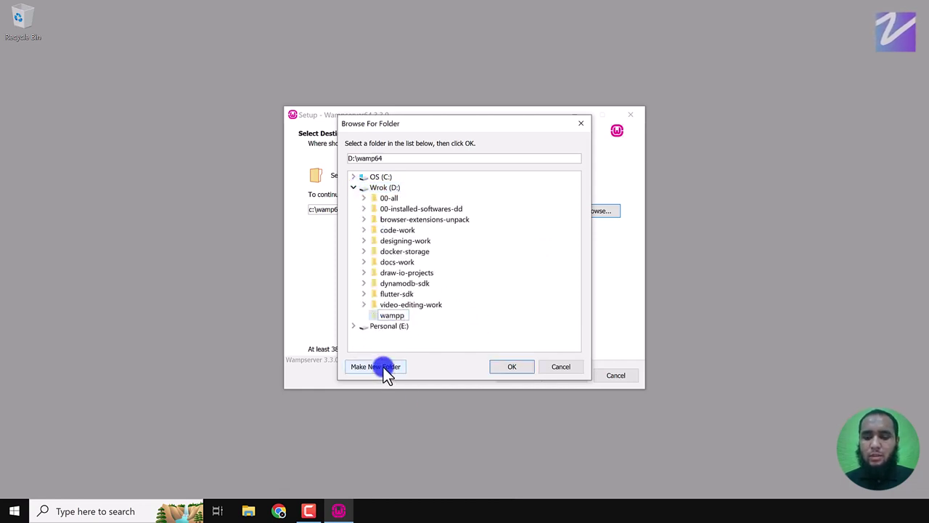
key(Return)
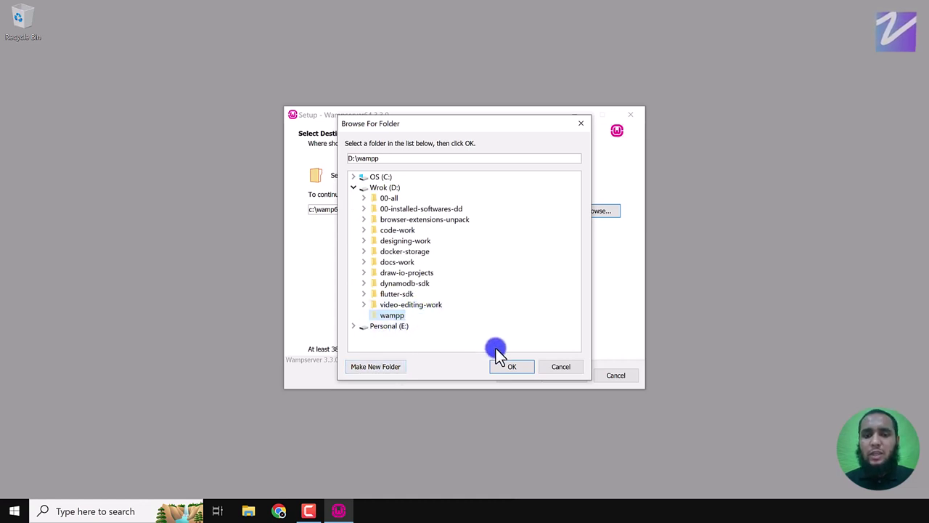
click(516, 368)
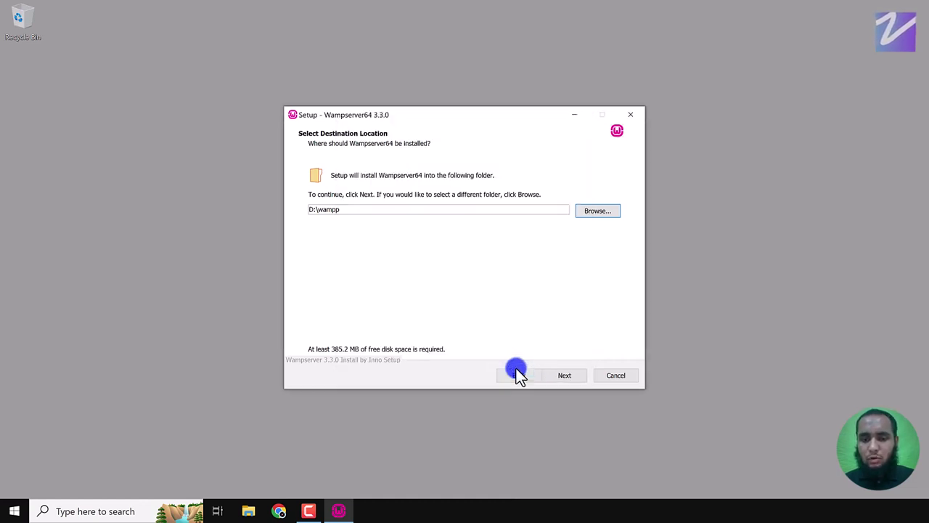
click(566, 374)
Step: Review the component list and continue with the default installation, keeping MariaDB 10.10.2 and MySQL 8.0.31
click(361, 298)
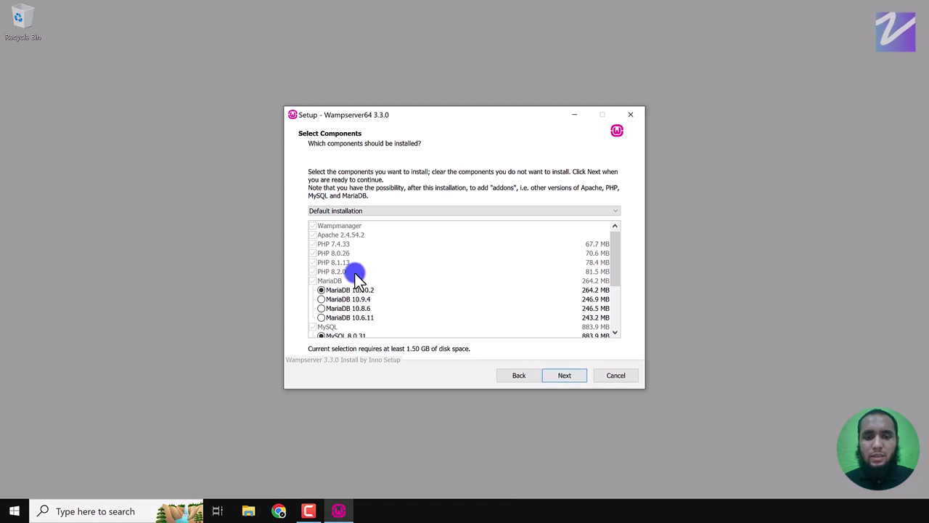
scroll(355, 273, down, 1)
click(323, 265)
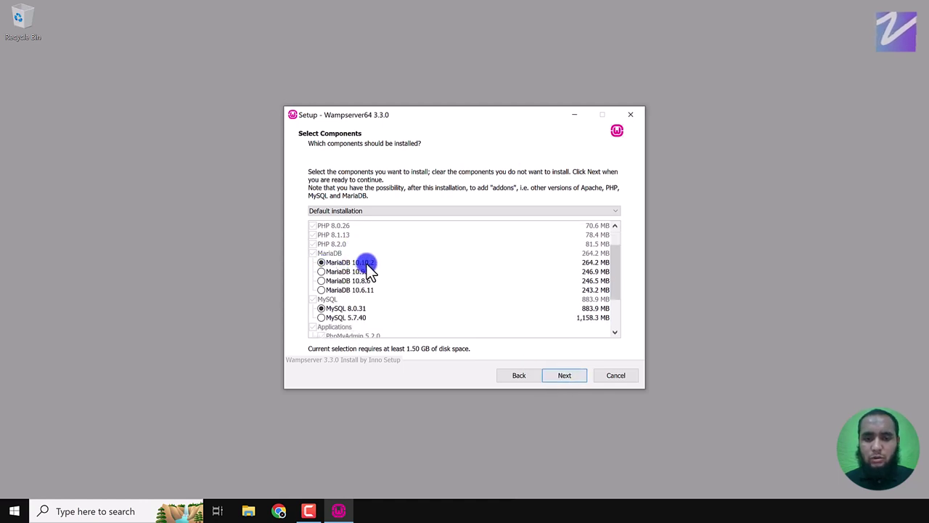
scroll(369, 265, down, 2)
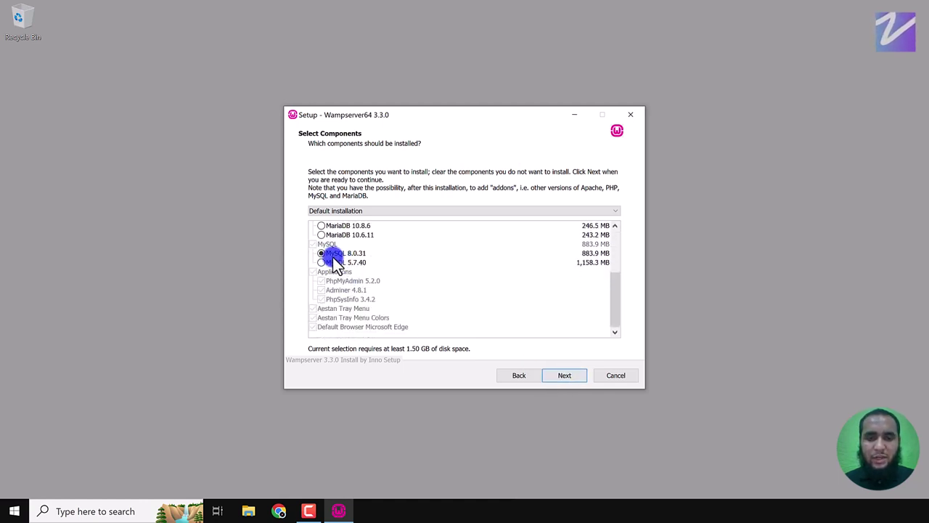
scroll(360, 268, up, 4)
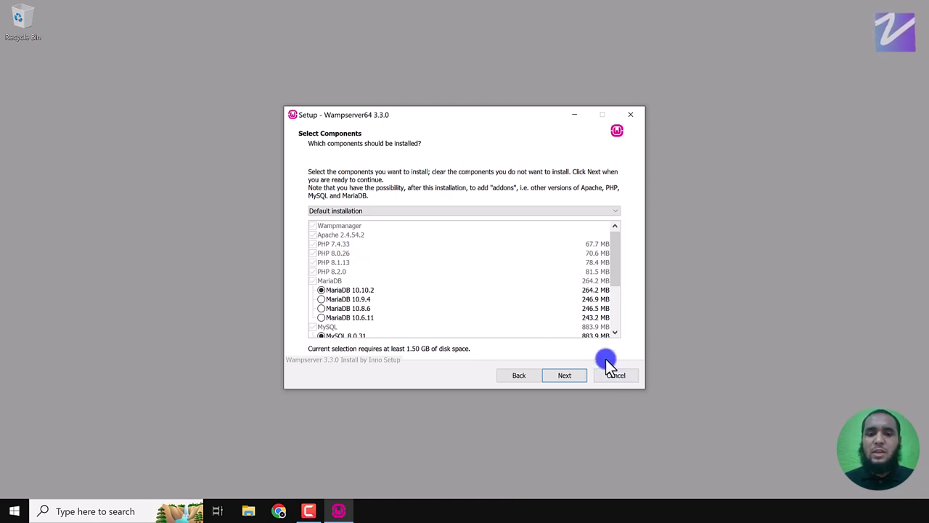
click(556, 377)
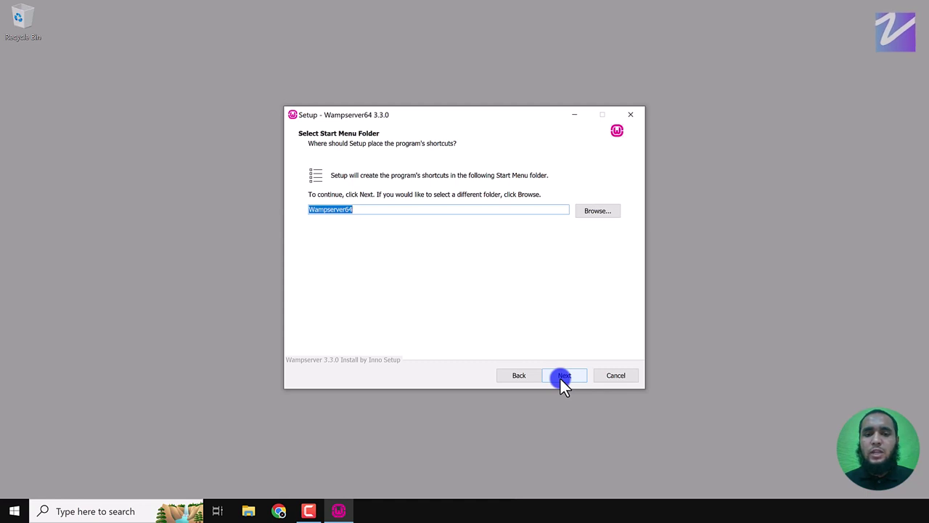
Step: Keep Wampserver64 as the Start Menu folder and start the installation
click(563, 376)
click(565, 375)
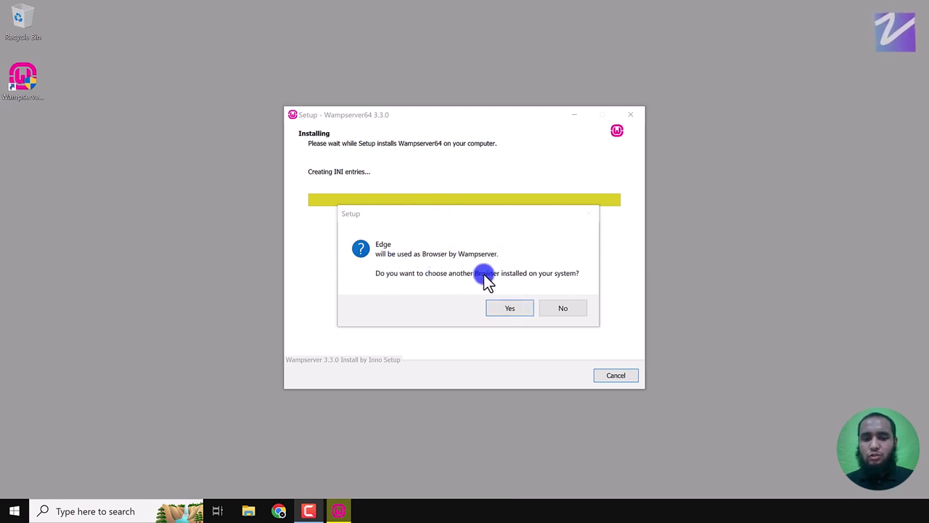
Step: Opt for another browser and choose chrome.exe from C:\Program Files\Google\Chrome\Application as Wampserver's default browser
click(512, 309)
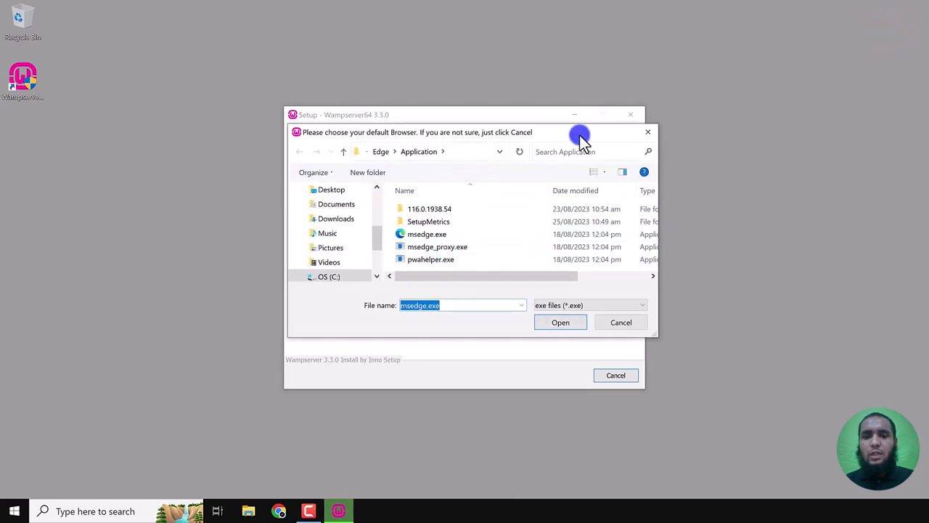
double_click(579, 135)
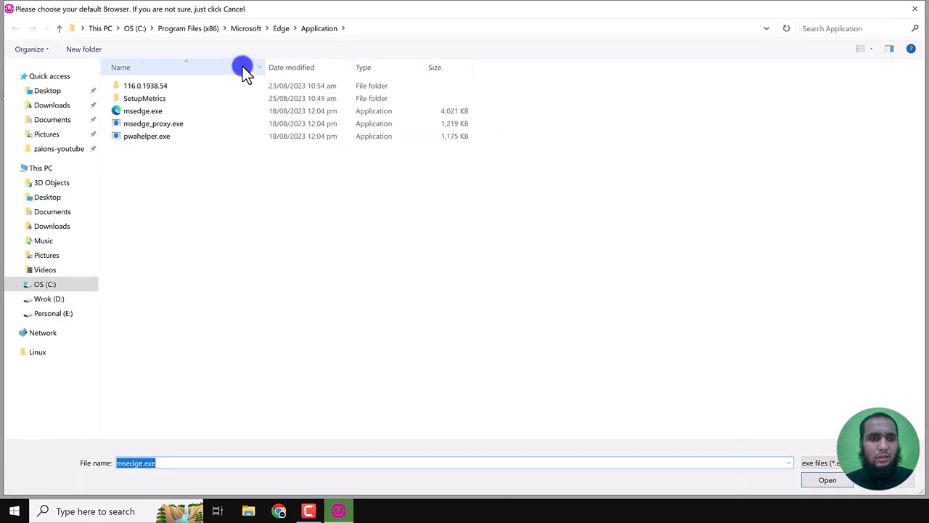
click(137, 31)
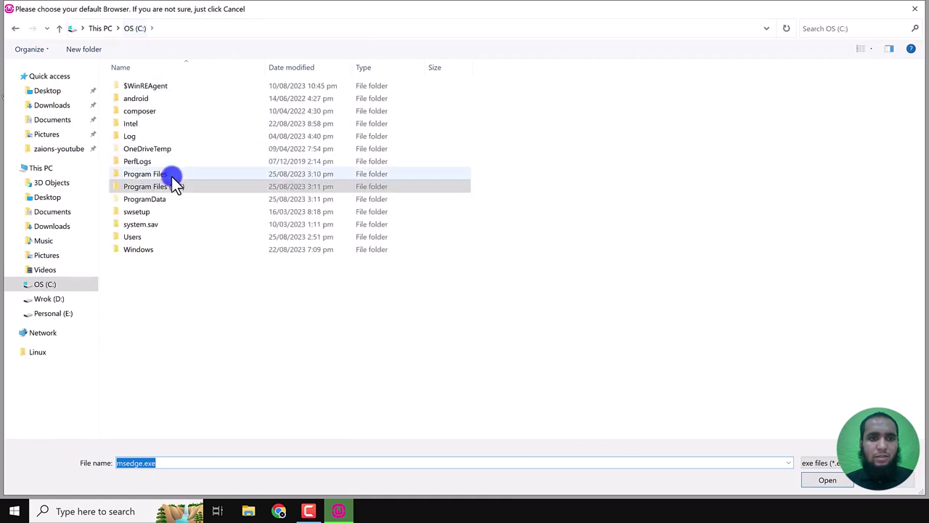
double_click(170, 173)
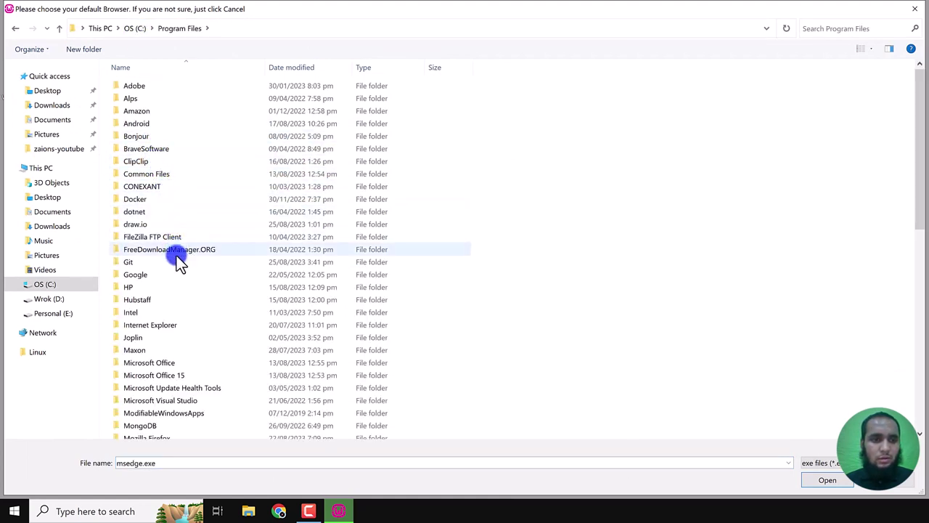
double_click(171, 275)
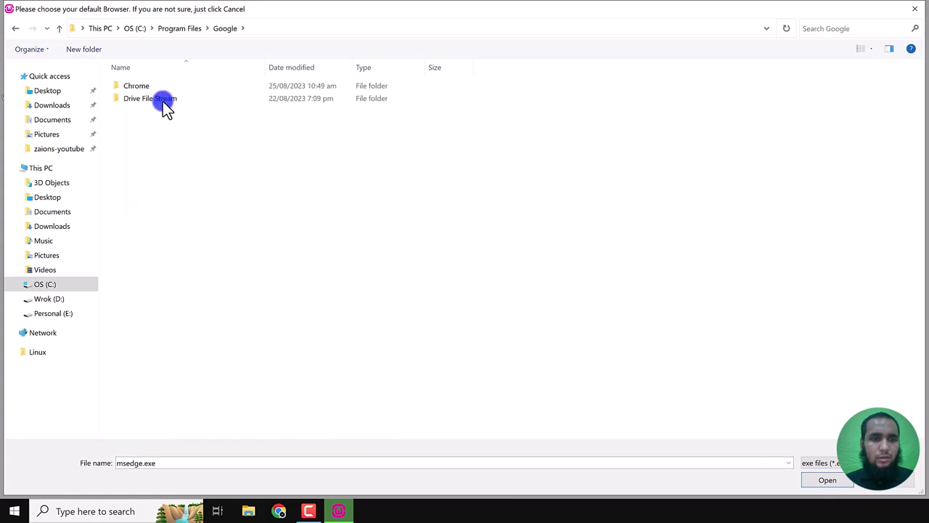
double_click(168, 86)
double_click(167, 87)
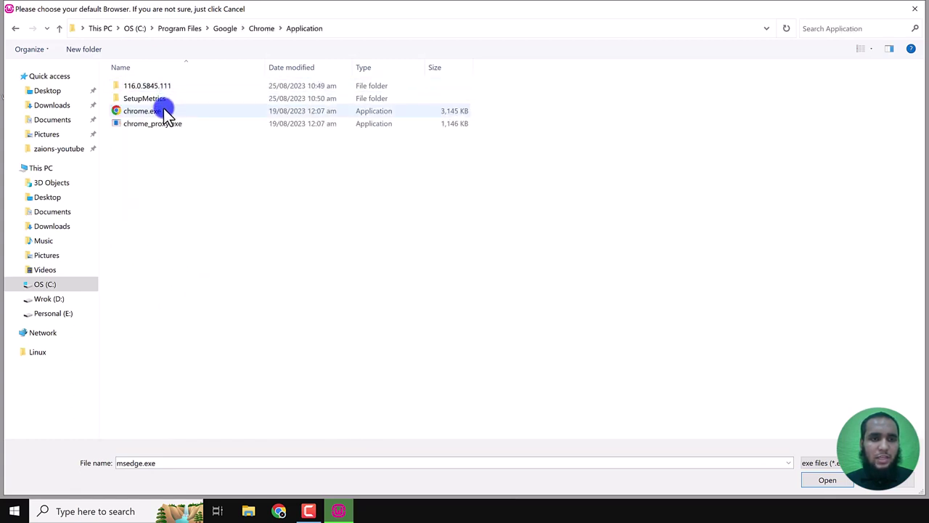
double_click(161, 114)
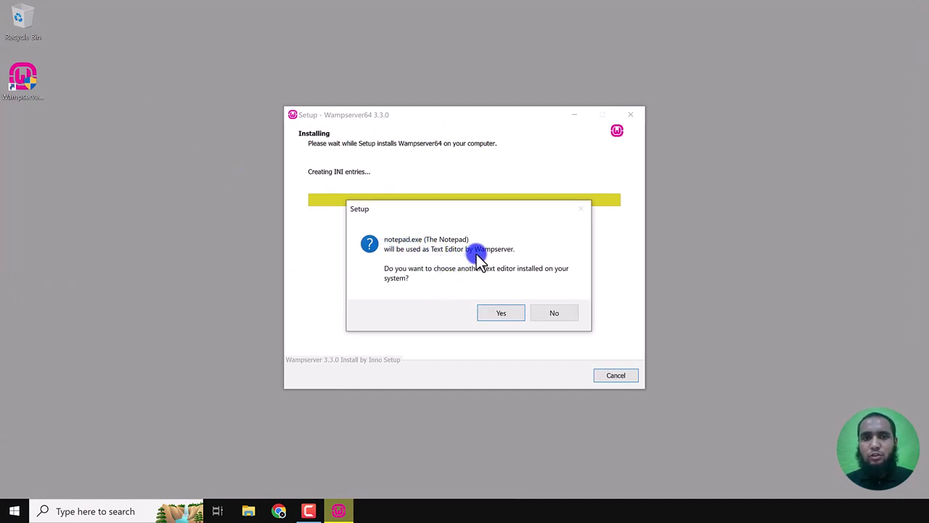
Step: Opt for another text editor, search Windows for Visual Studio Code and open its shortcut's file location
click(503, 313)
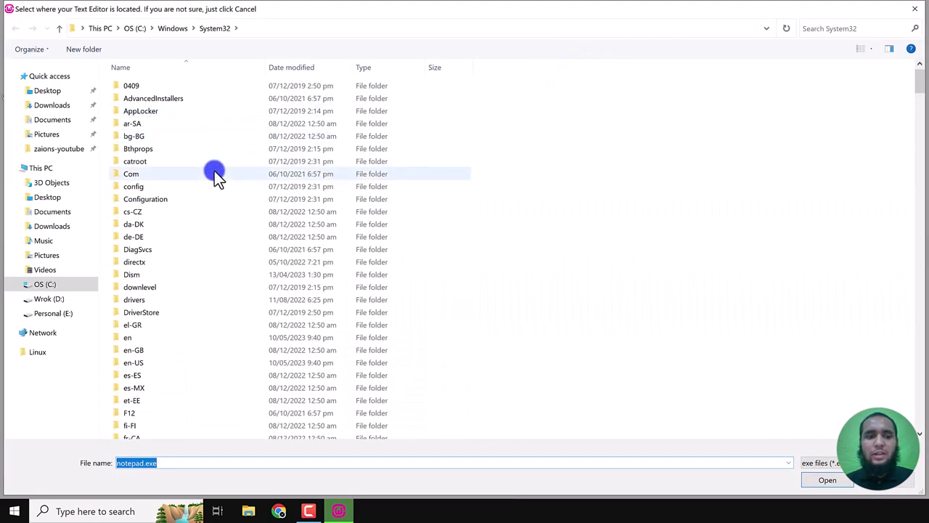
click(135, 29)
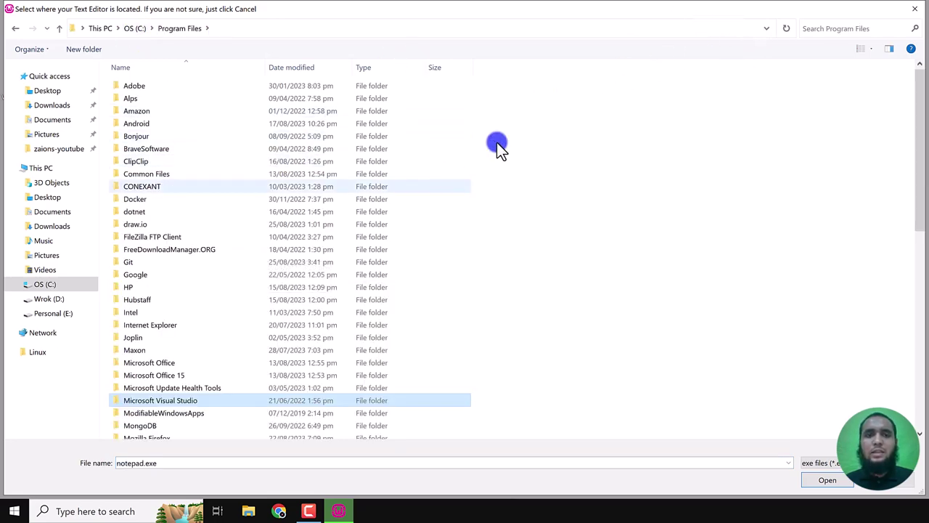
click(13, 511)
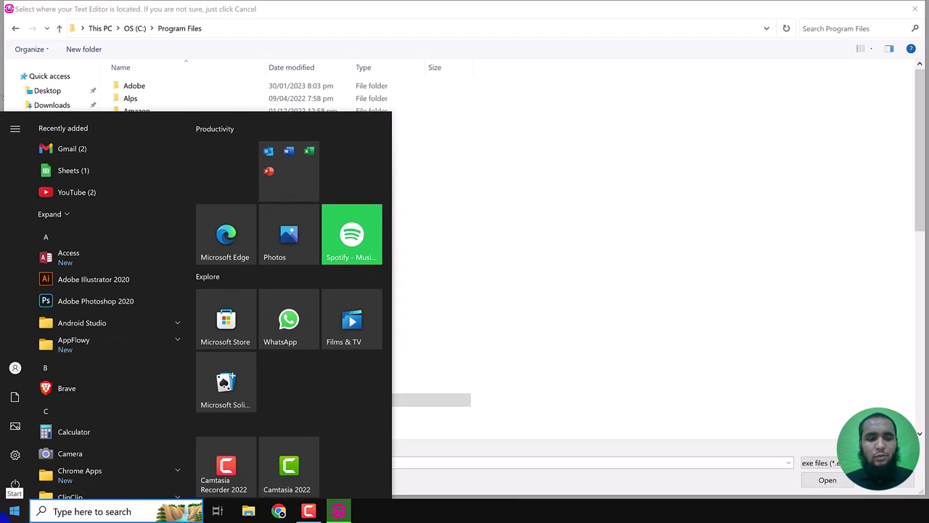
text(vs)
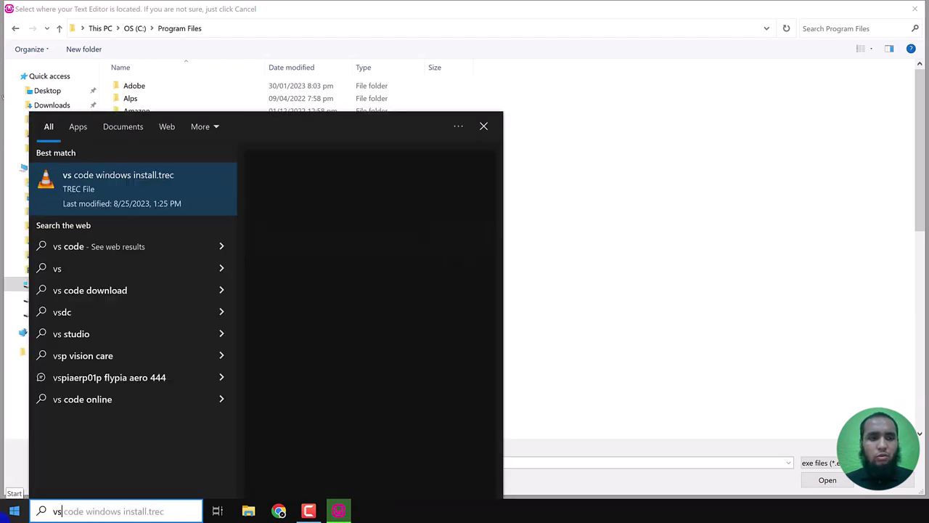
key(BackSpace)
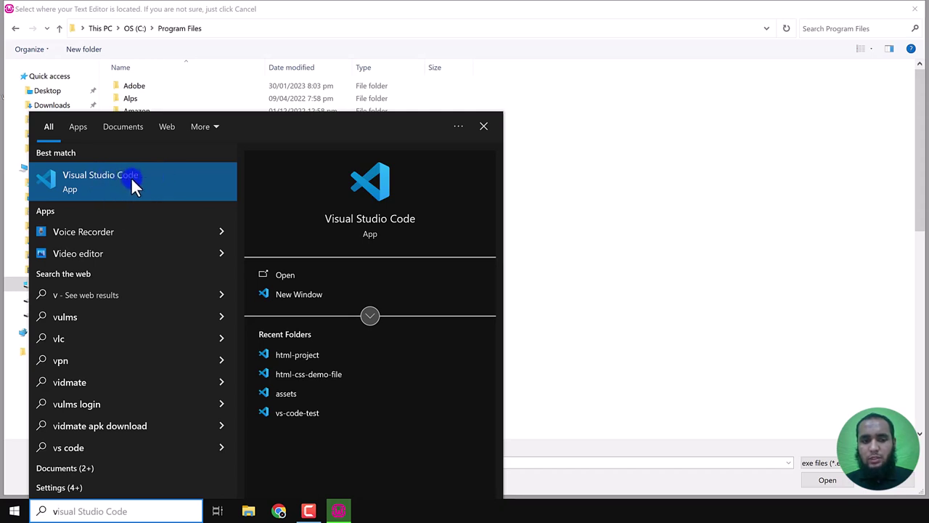
right_click(121, 180)
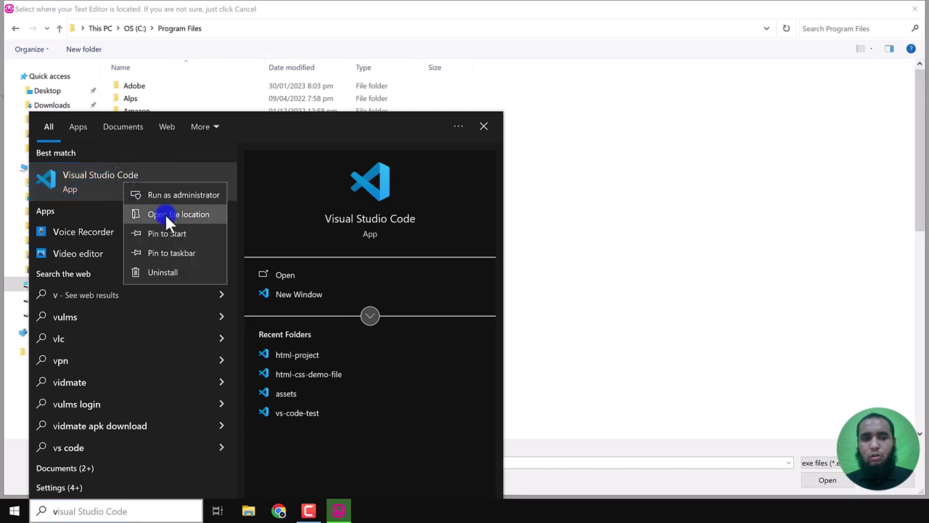
click(165, 213)
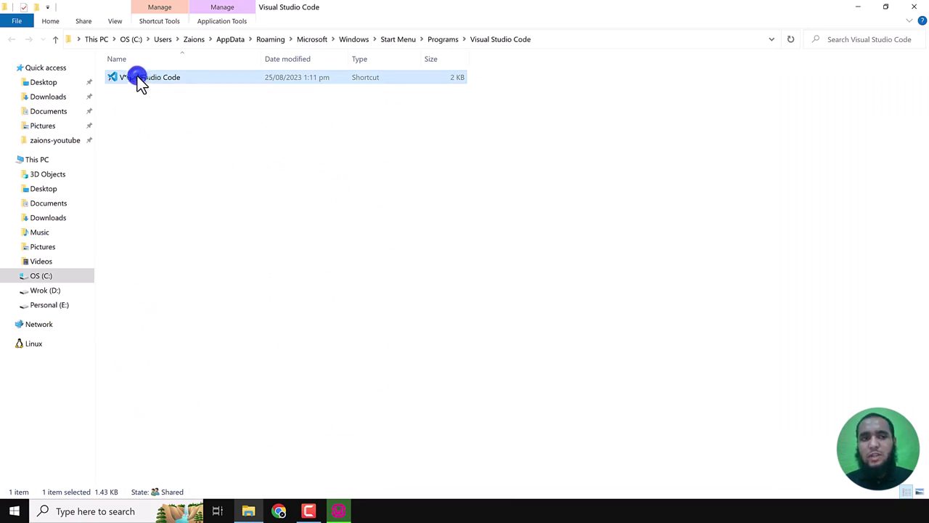
Step: Open the Visual Studio Code shortcut's target folder, copy the folder path and close the File Explorer window
right_click(137, 76)
click(202, 98)
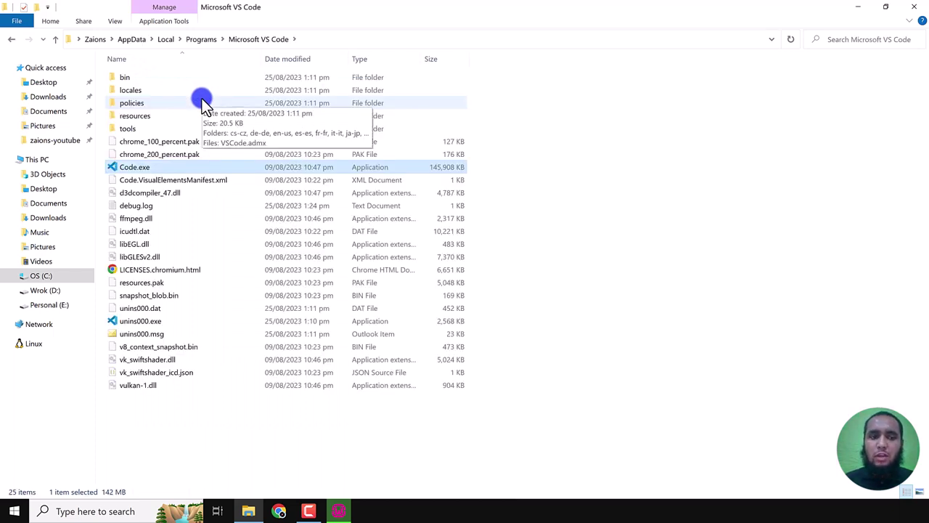
click(427, 43)
key(ctrl+c)
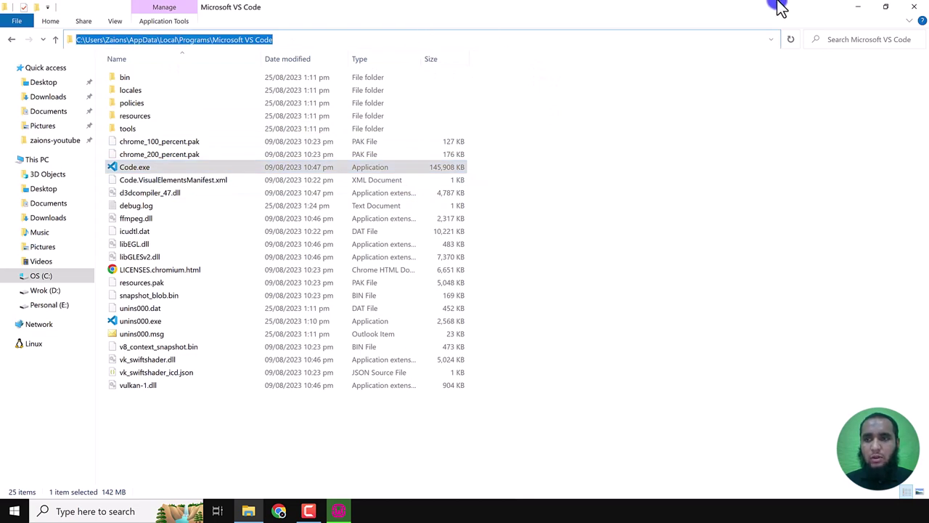
click(914, 6)
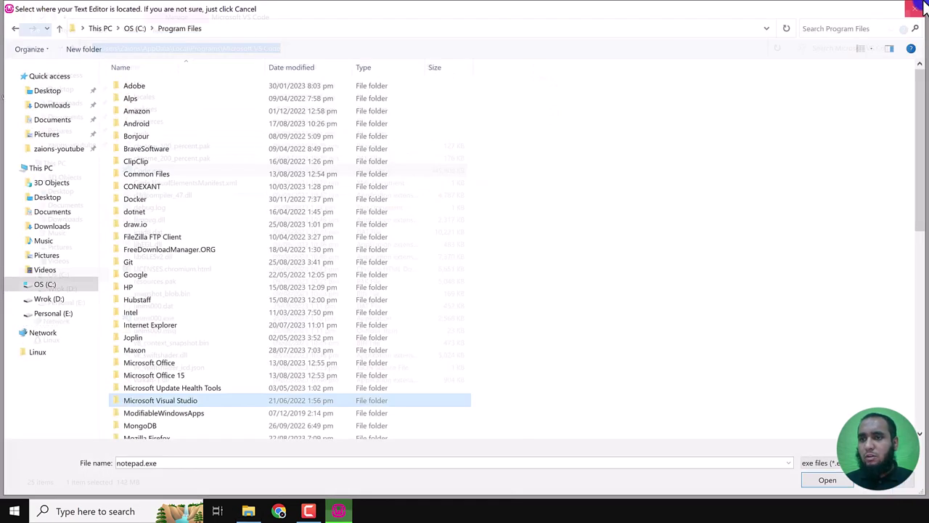
Step: Go to the copied Microsoft VS Code folder path and choose Code.exe as Wampserver's text editor
click(282, 29)
key(ctrl+v)
key(Return)
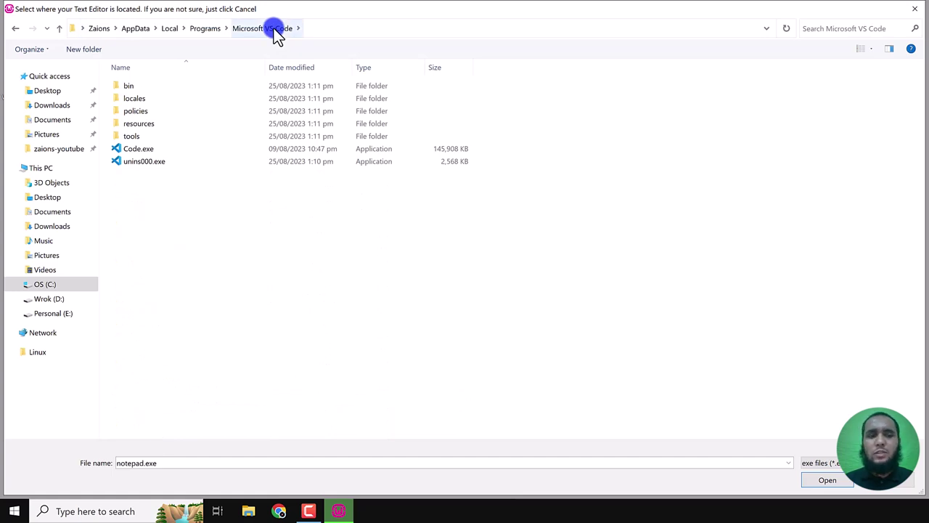
double_click(137, 149)
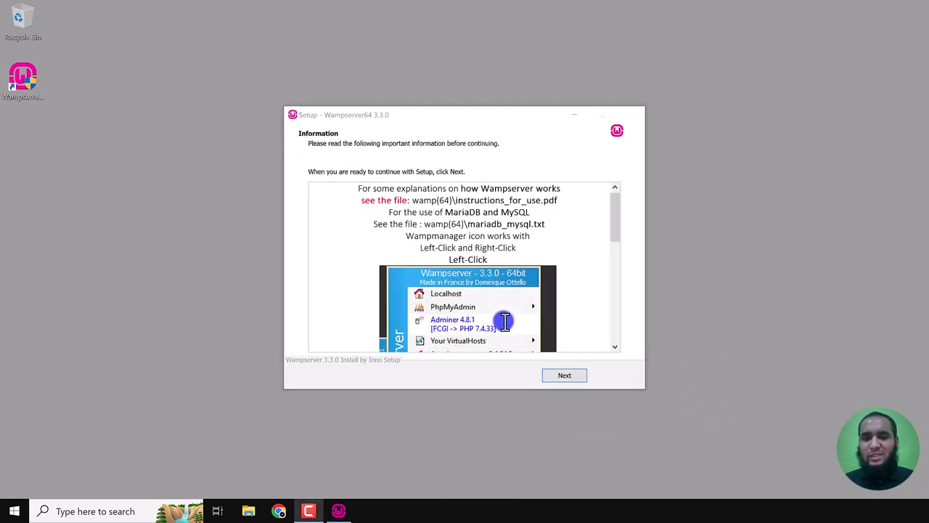
Step: Continue past the information page, finish the setup and launch Wampserver64 from the desktop
click(563, 374)
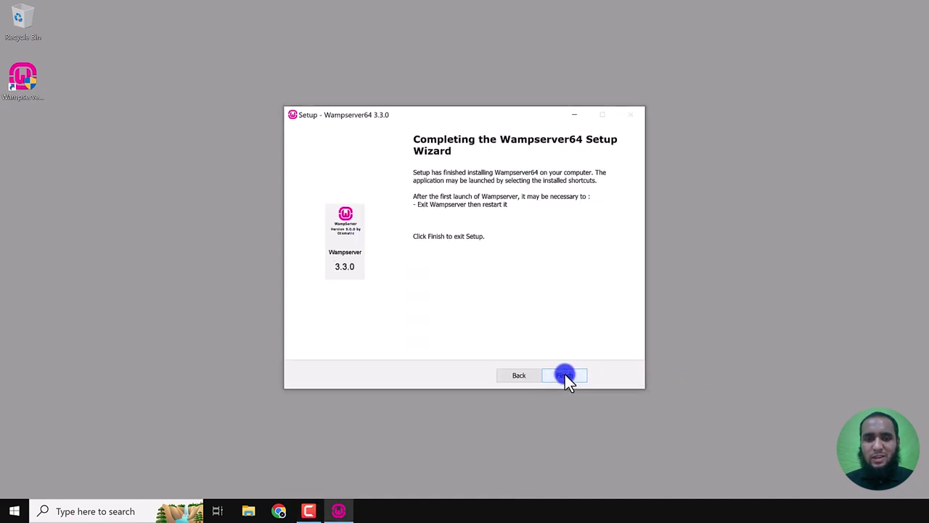
click(556, 373)
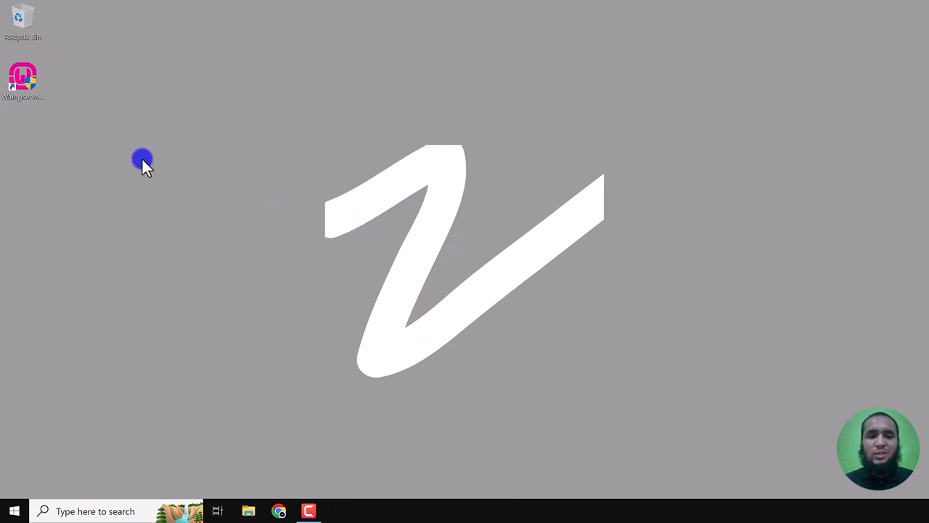
double_click(27, 74)
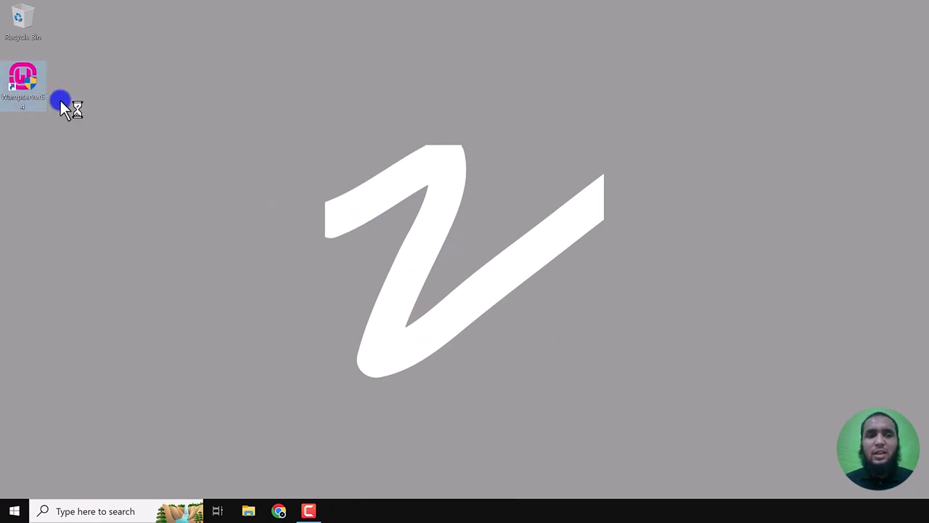